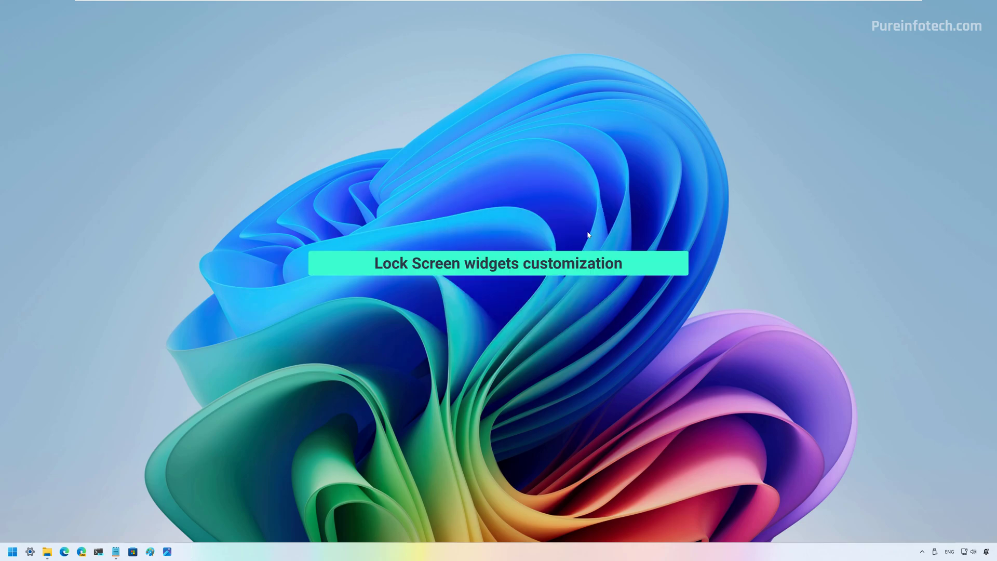
# - Open Settings from Start and go to Personalization > Lock screen
pyautogui.press('super')
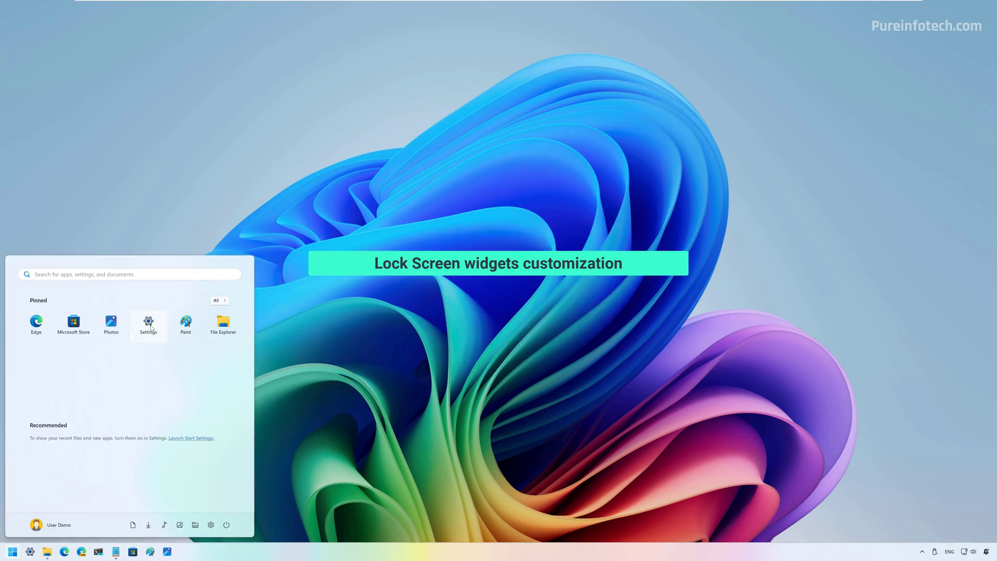
pyautogui.click(150, 327)
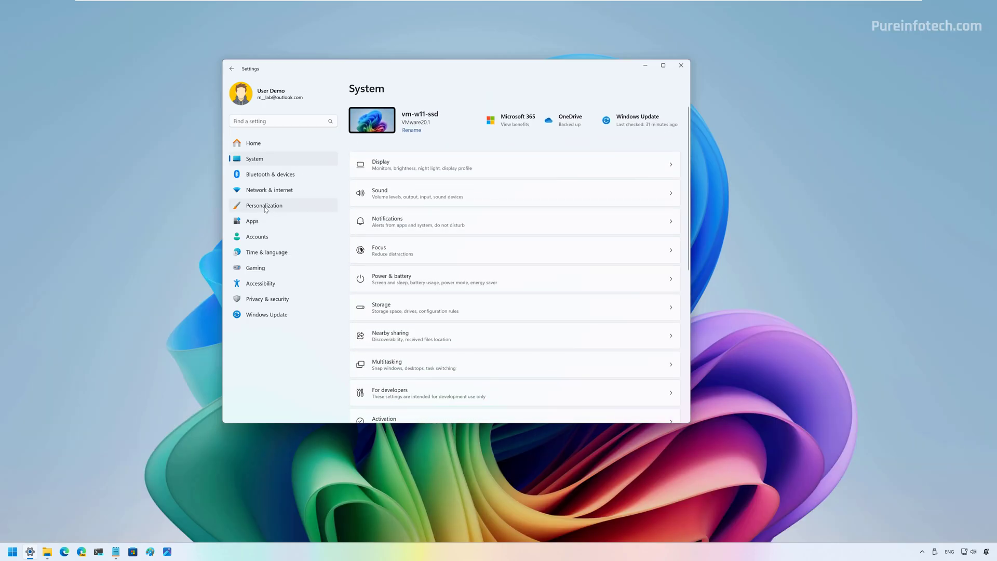
pyautogui.click(264, 206)
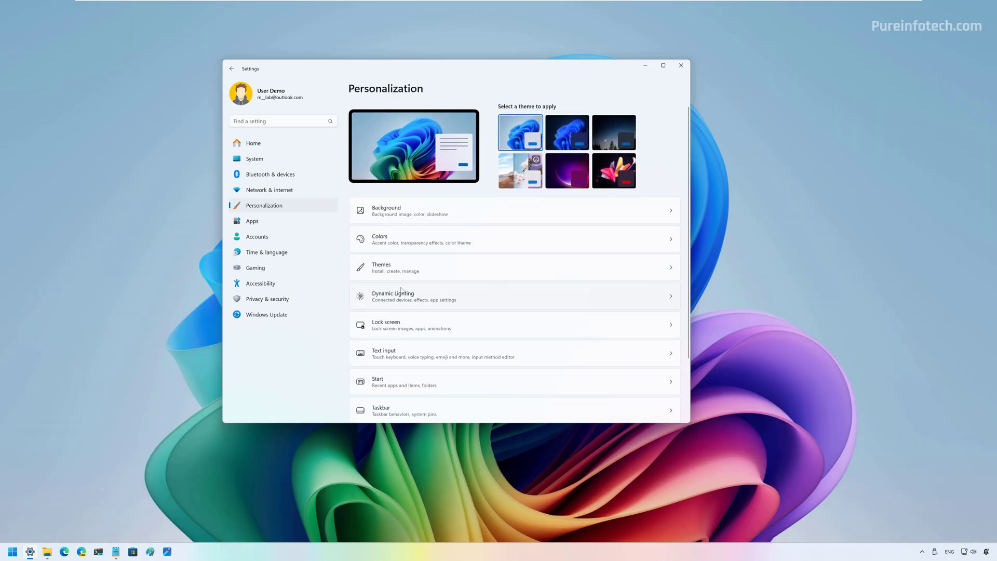
pyautogui.click(420, 323)
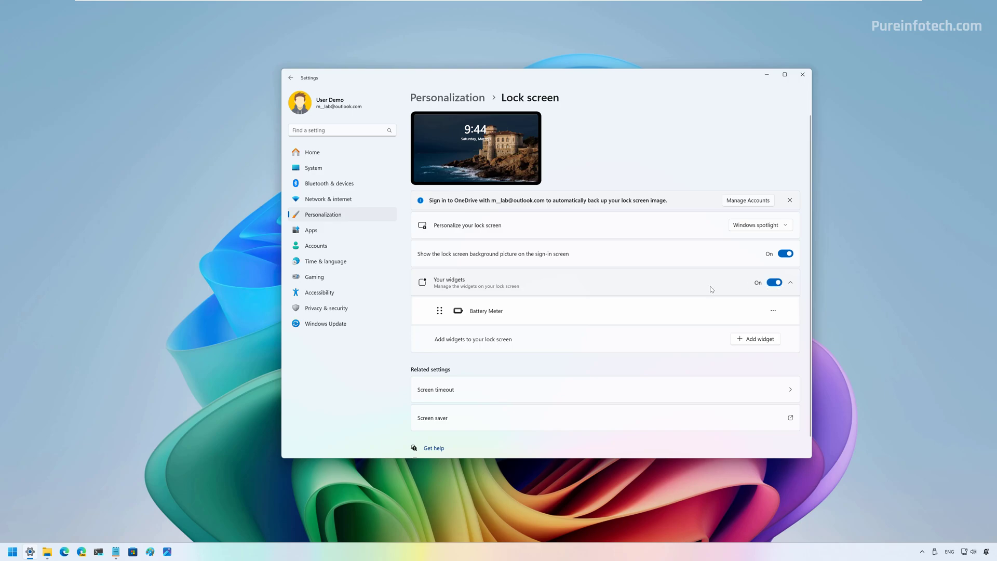
pyautogui.click(755, 344)
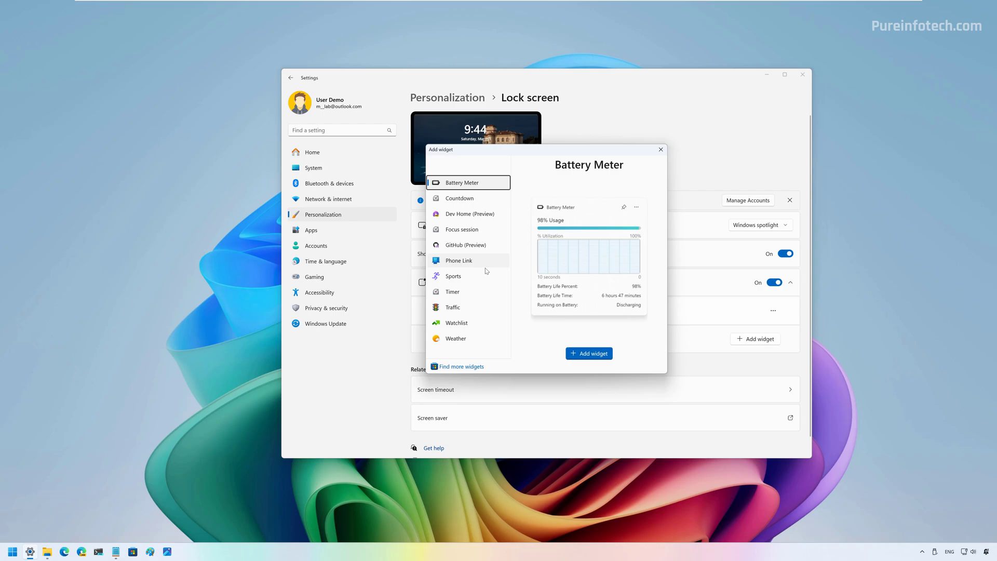
pyautogui.click(456, 367)
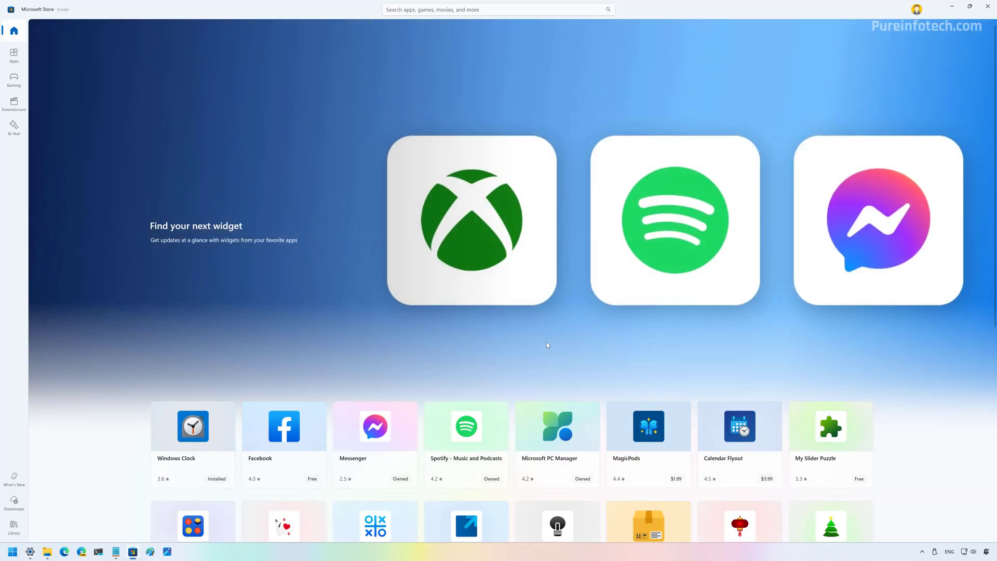
pyautogui.scroll(-5, 546, 341)
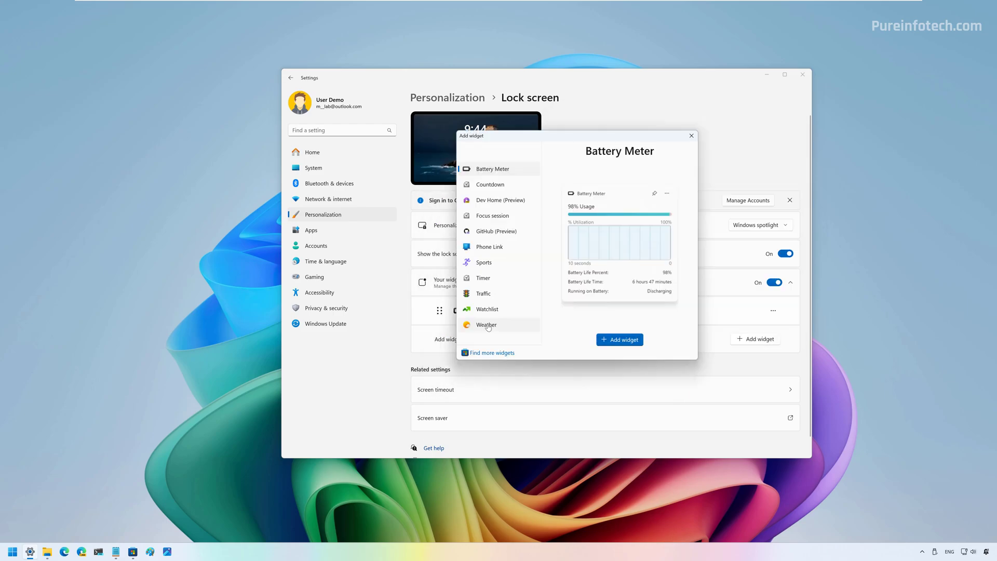
# - Add the Weather and Watchlist widgets, then drag Weather to the top of Your widgets
pyautogui.click(488, 326)
pyautogui.click(613, 339)
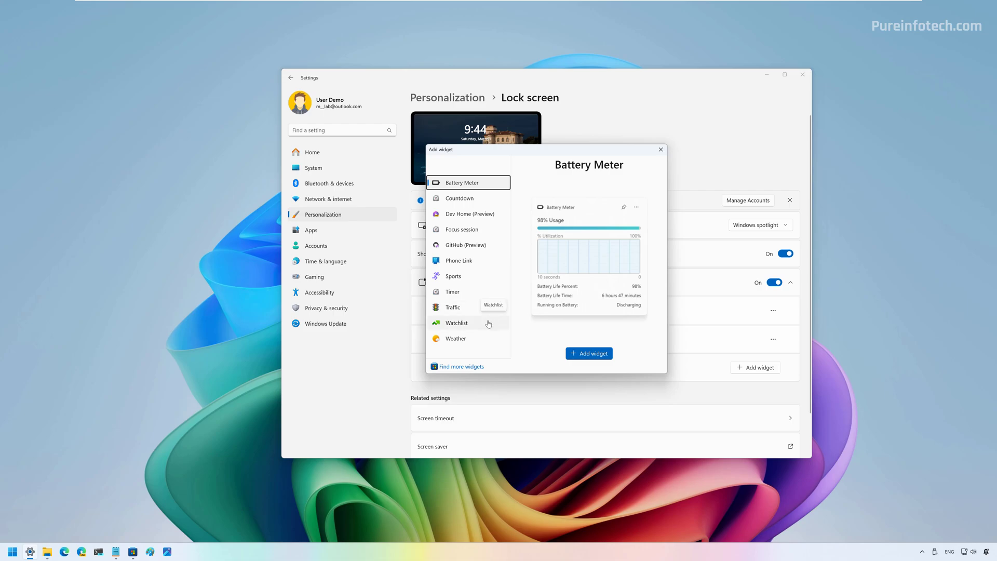
pyautogui.click(460, 327)
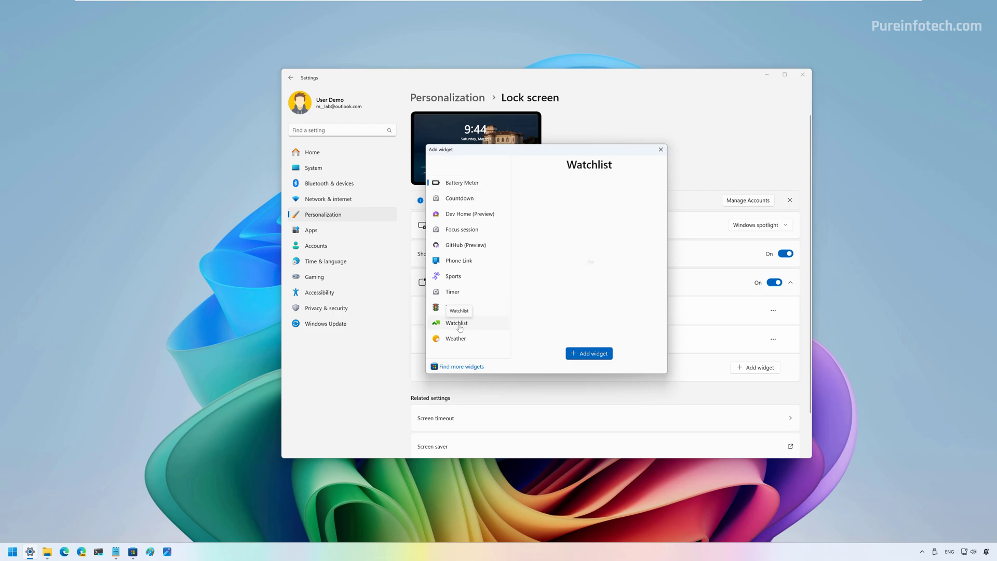
pyautogui.click(587, 354)
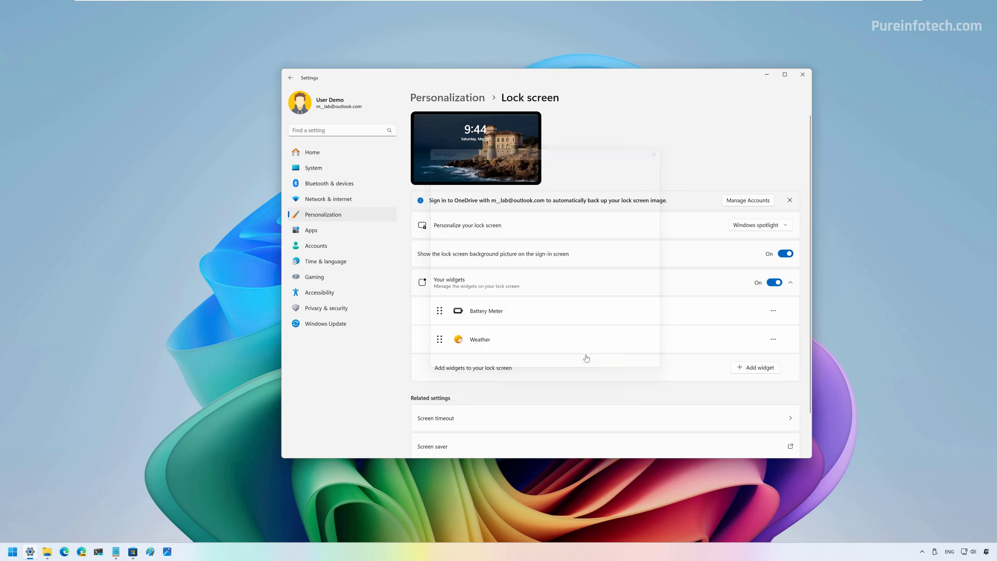
pyautogui.moveTo(442, 368); pyautogui.dragTo(440, 311)
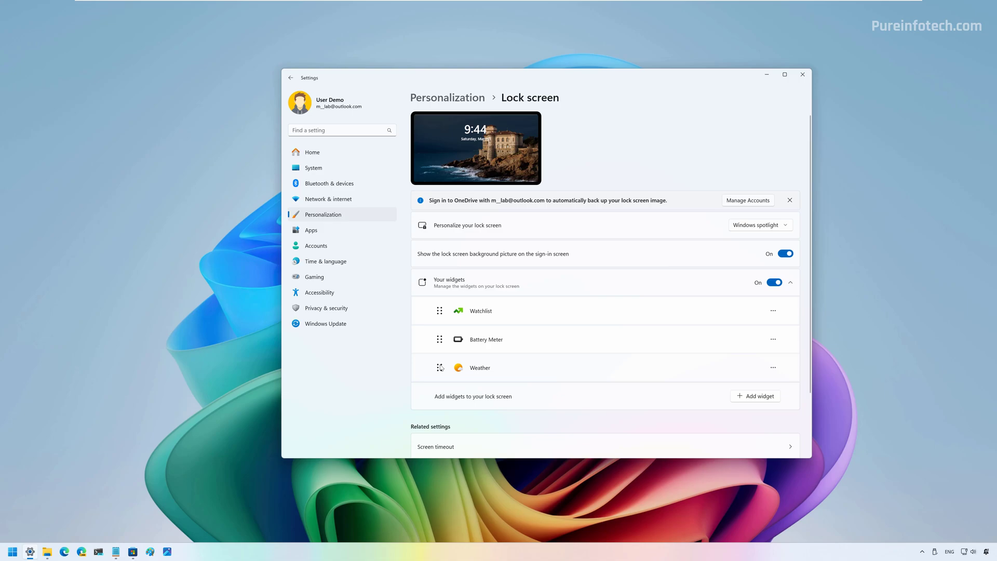
pyautogui.moveTo(439, 368); pyautogui.dragTo(440, 310)
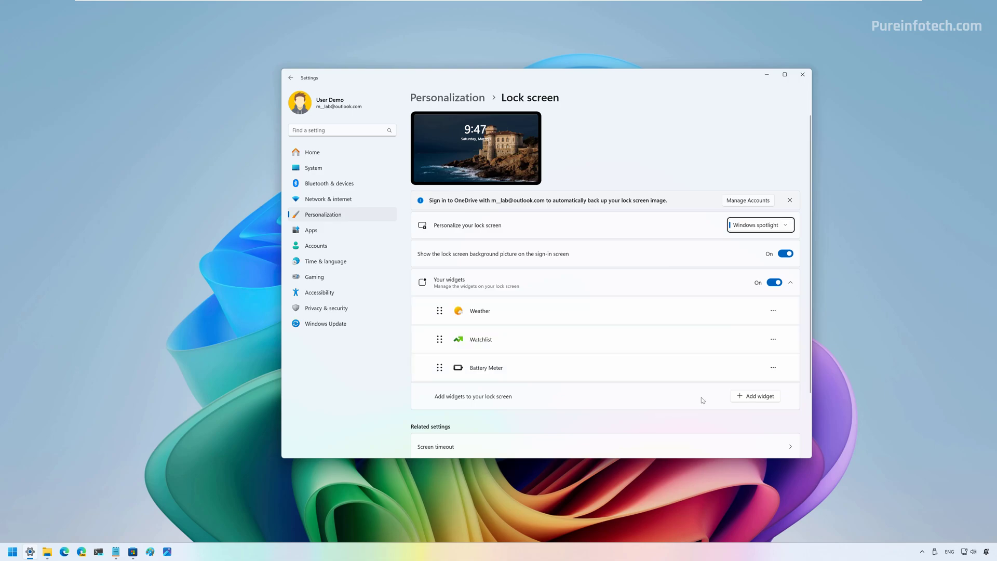
# - Remove the Weather, Watchlist and Battery Meter lock screen widgets
pyautogui.click(773, 311)
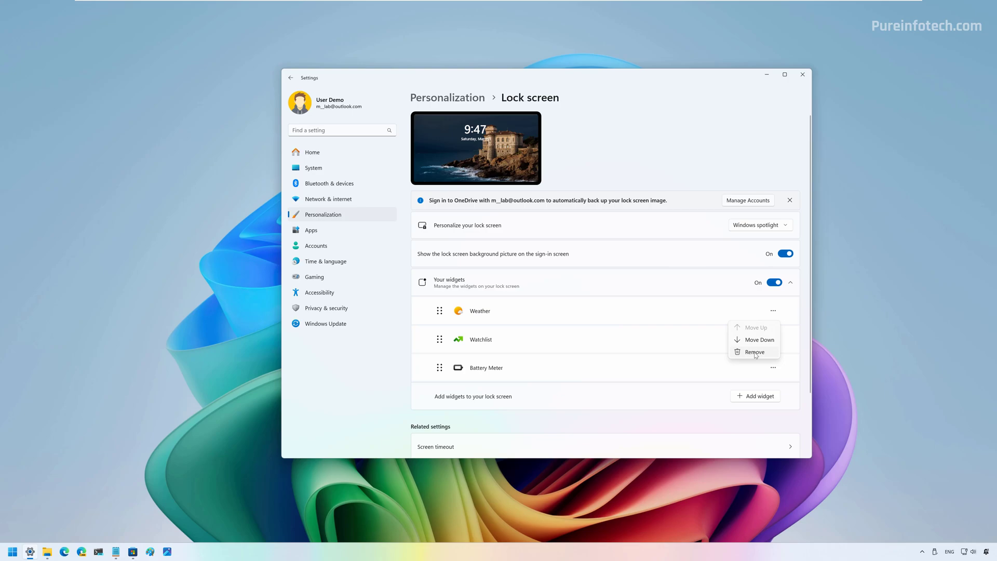
pyautogui.click(756, 352)
pyautogui.click(774, 311)
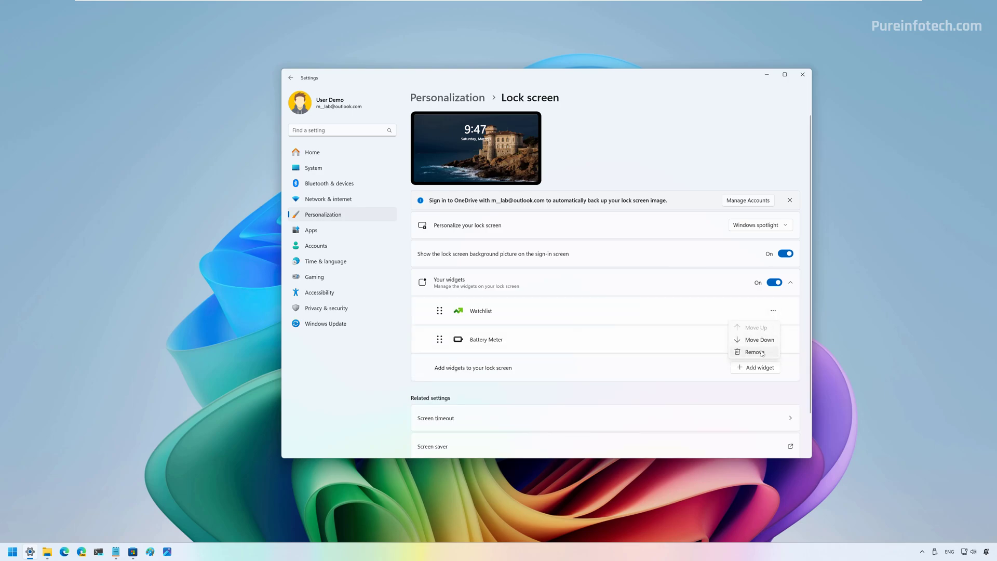
pyautogui.click(762, 353)
pyautogui.click(774, 310)
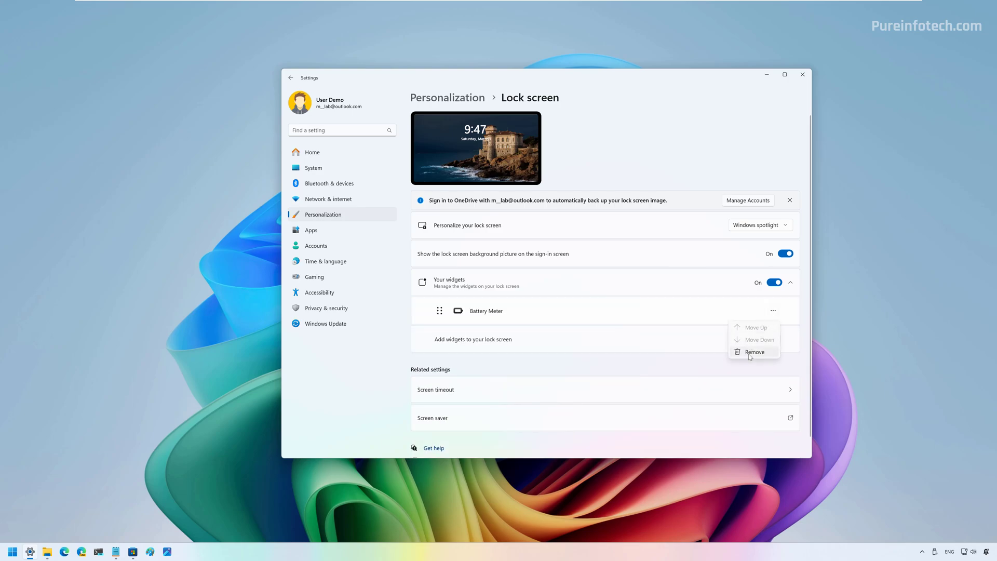
pyautogui.click(750, 352)
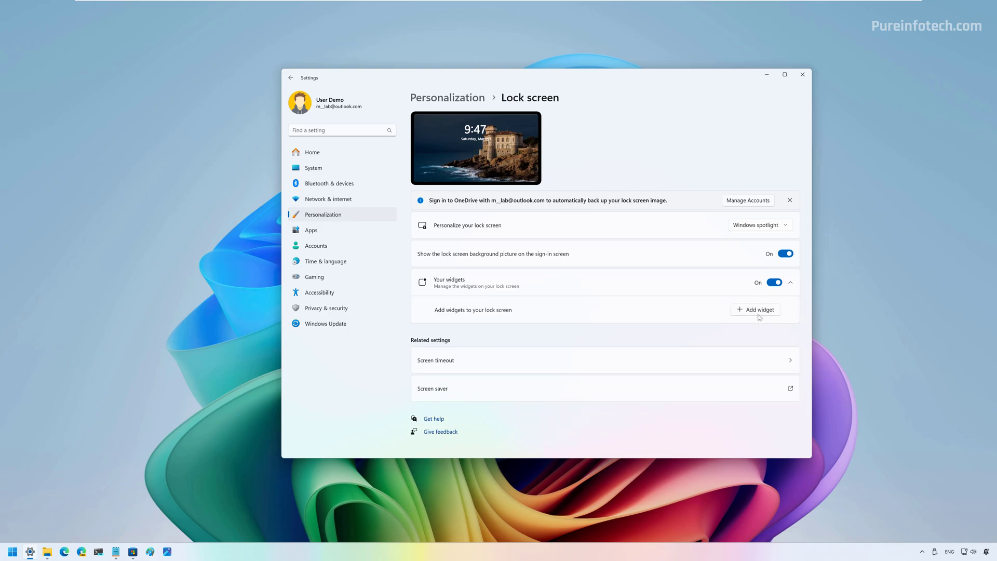
# - Add the Timer and Sports widgets to the lock screen
pyautogui.click(759, 310)
pyautogui.click(452, 293)
pyautogui.click(589, 353)
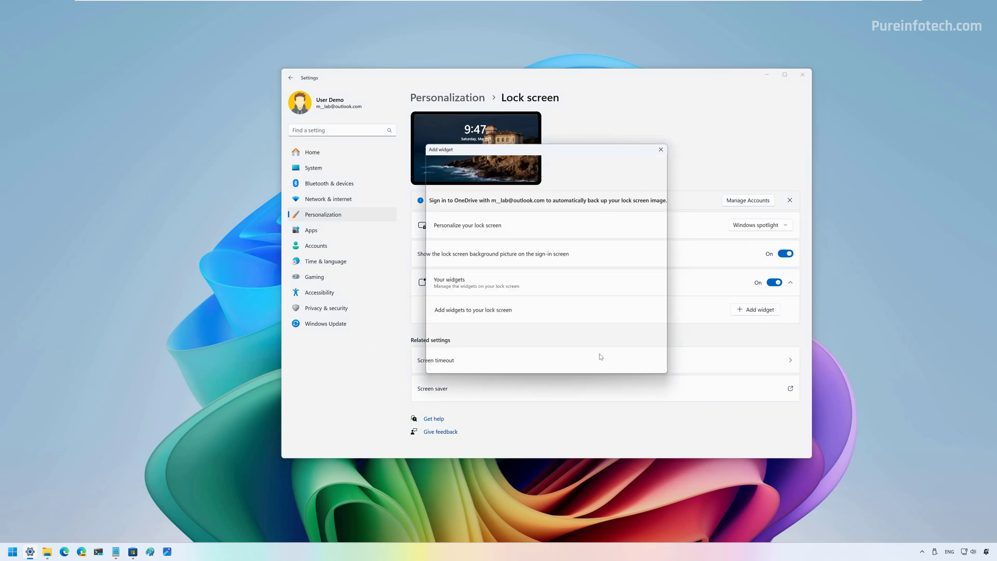
pyautogui.click(756, 309)
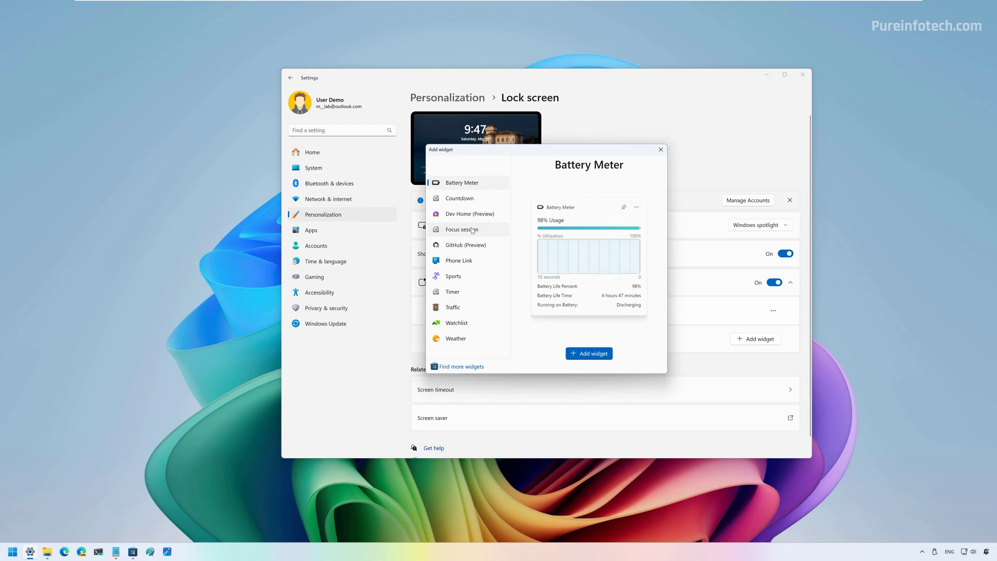
pyautogui.click(453, 276)
pyautogui.click(589, 353)
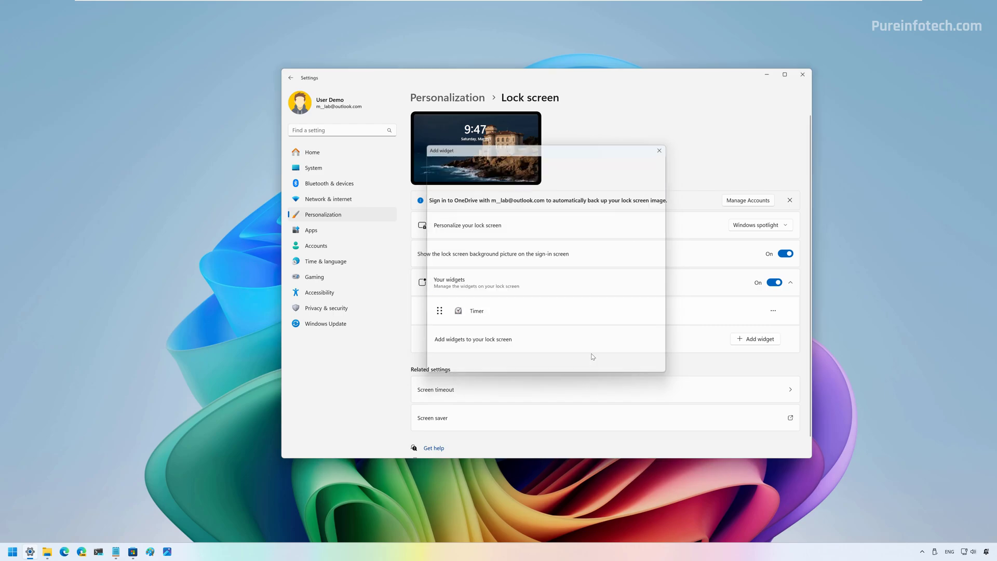
pyautogui.click(13, 554)
pyautogui.click(230, 525)
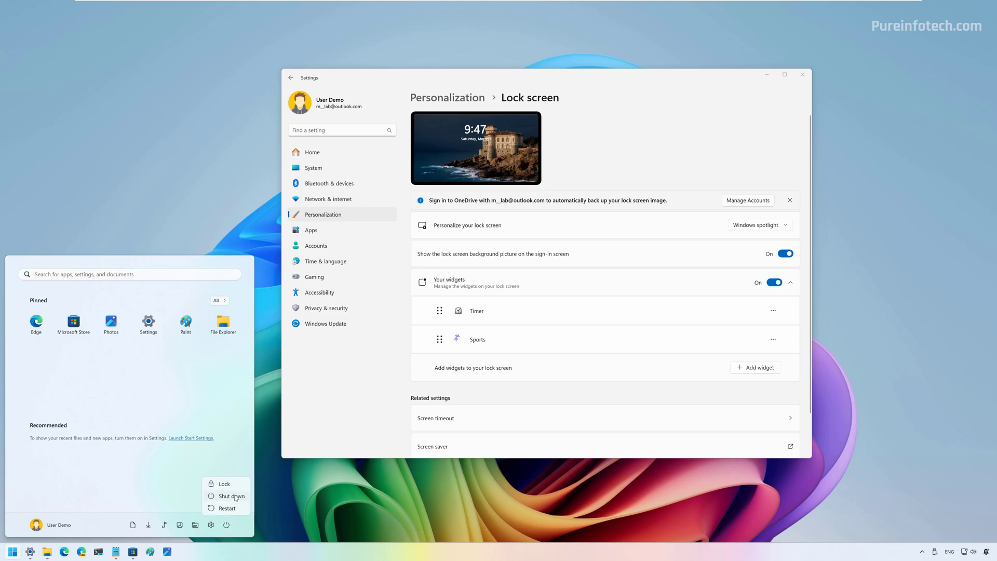
pyautogui.click(218, 480)
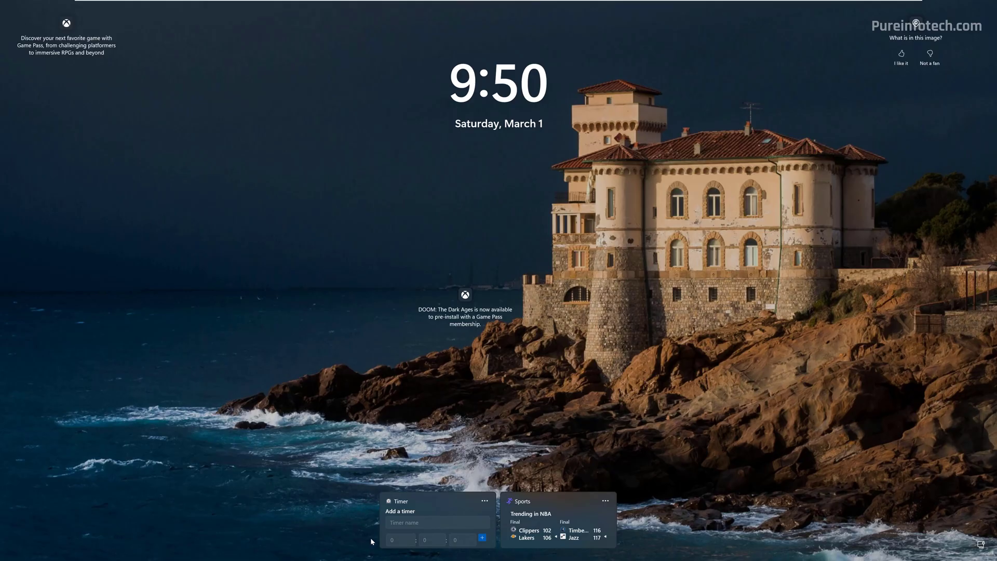
pyautogui.click(682, 473)
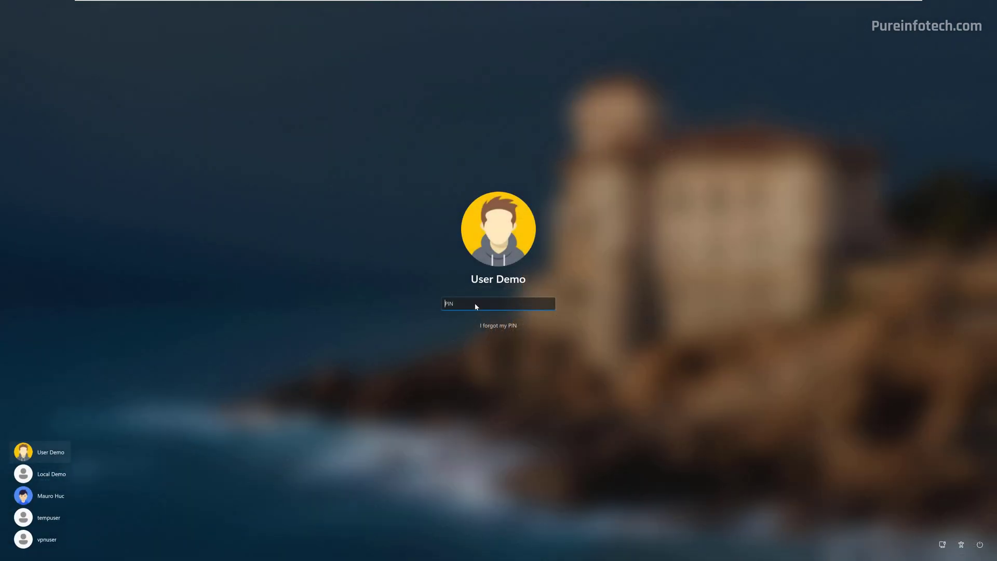
pyautogui.write('1234')
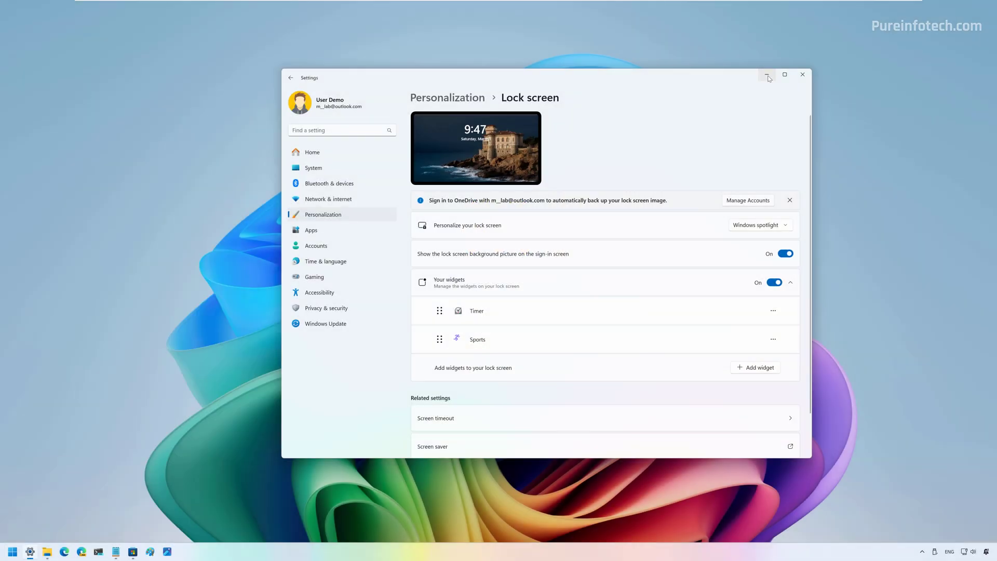
# - Launch the Local Group Policy Editor with gpedit, in standard view with a wider tree pane
pyautogui.press('super+d')
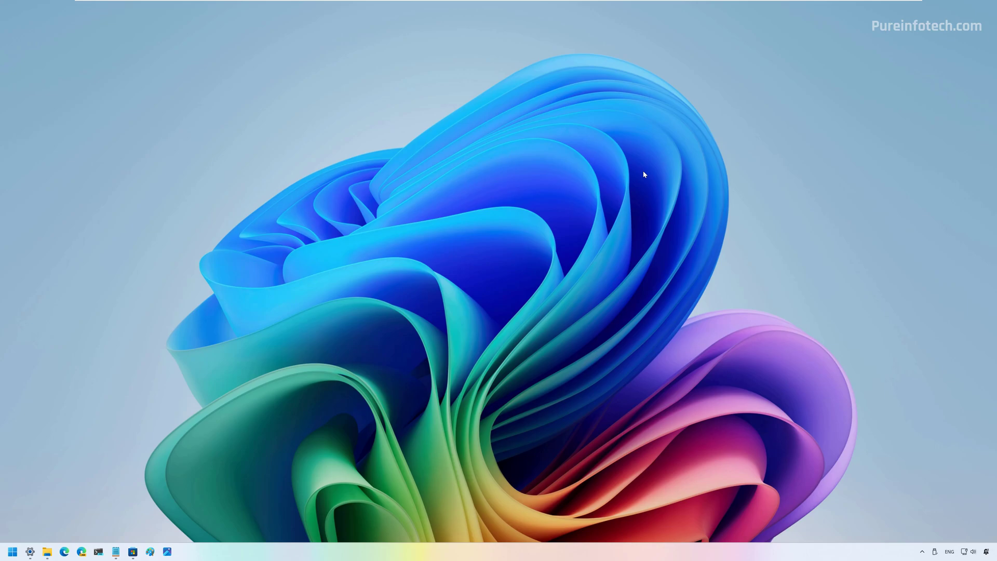
pyautogui.press('super')
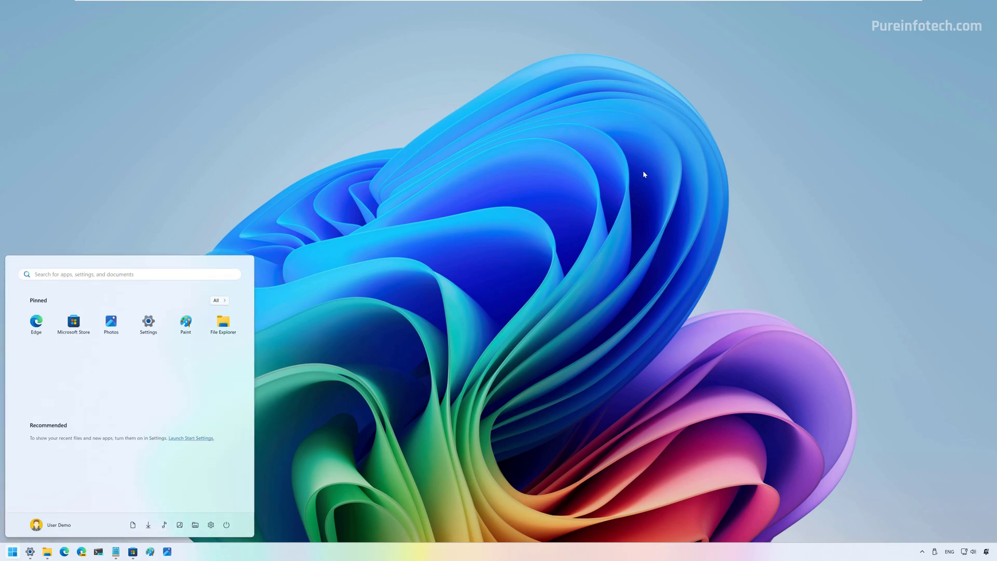
pyautogui.write('gpedit')
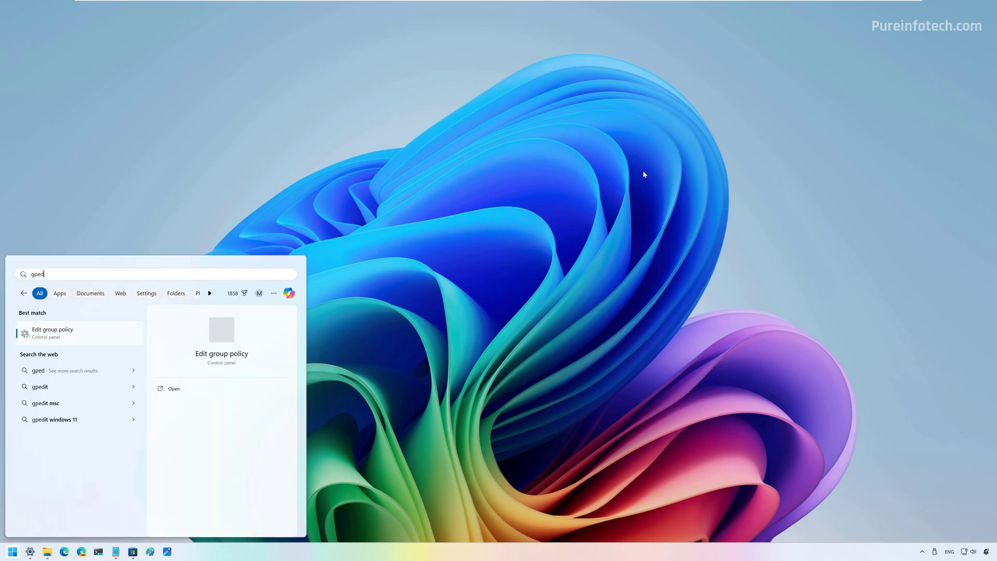
pyautogui.press('Return')
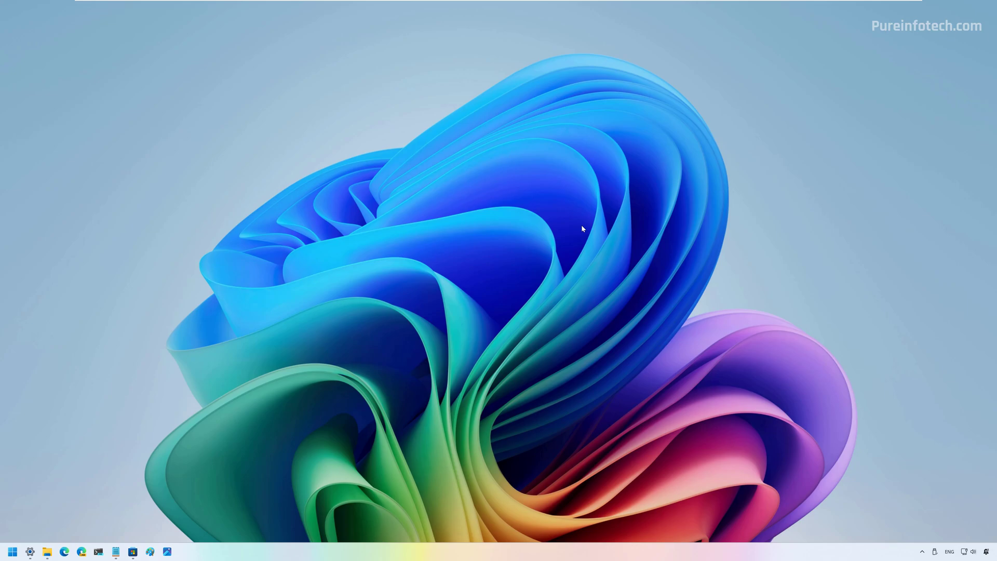
pyautogui.click(464, 323)
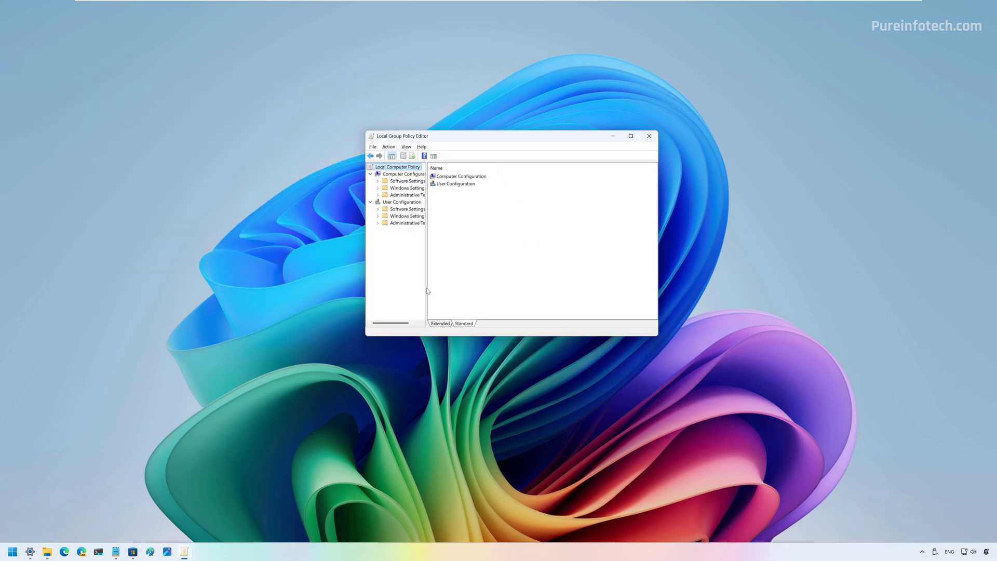
pyautogui.moveTo(428, 291); pyautogui.dragTo(463, 290)
# - Open Disable Widgets On Lock Screen under Windows Components > Widgets, cancel unchanged, and close the editor
pyautogui.doubleClick(416, 194)
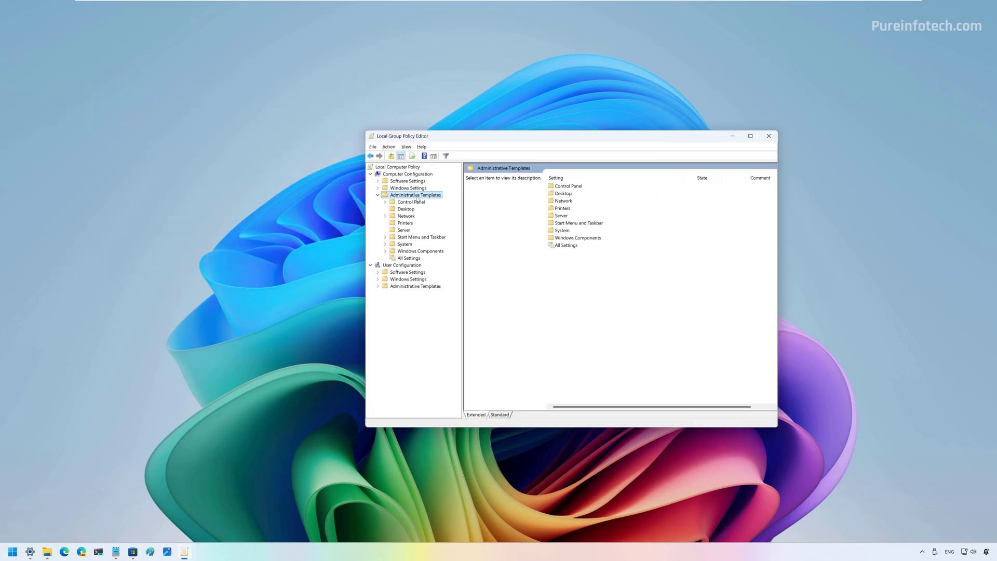
pyautogui.doubleClick(421, 250)
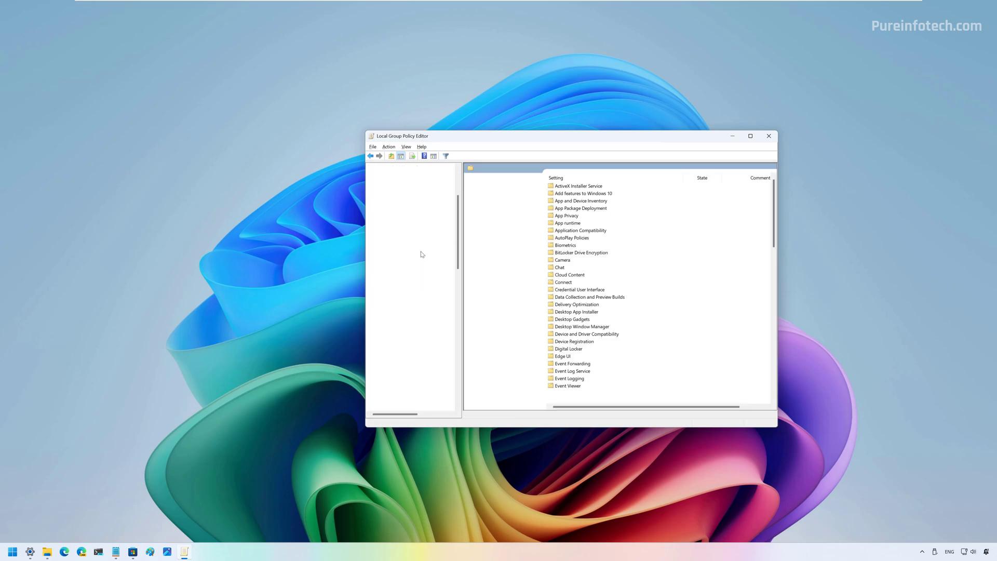
pyautogui.scroll(-10, 423, 251)
pyautogui.click(413, 244)
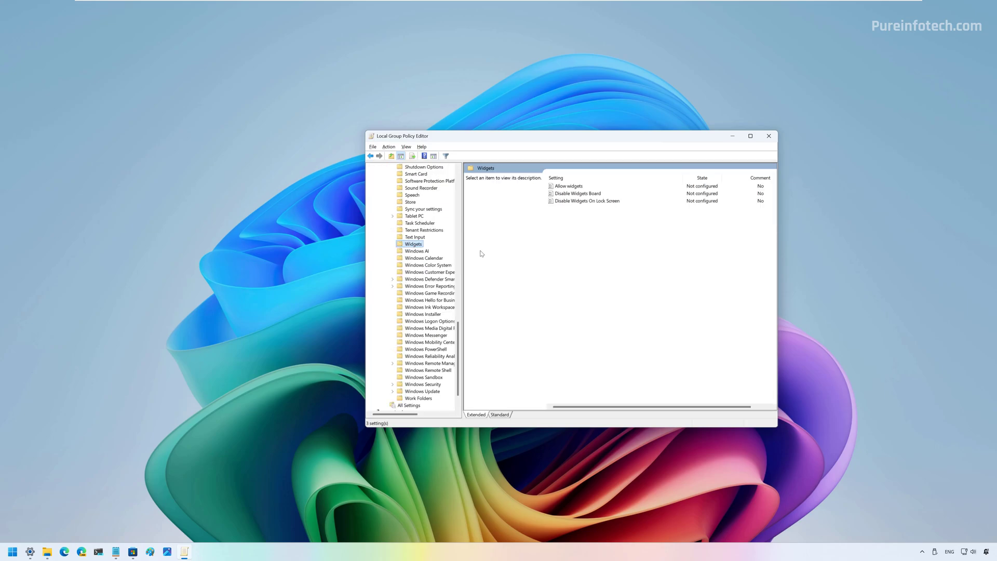
pyautogui.rightClick(571, 202)
pyautogui.click(591, 208)
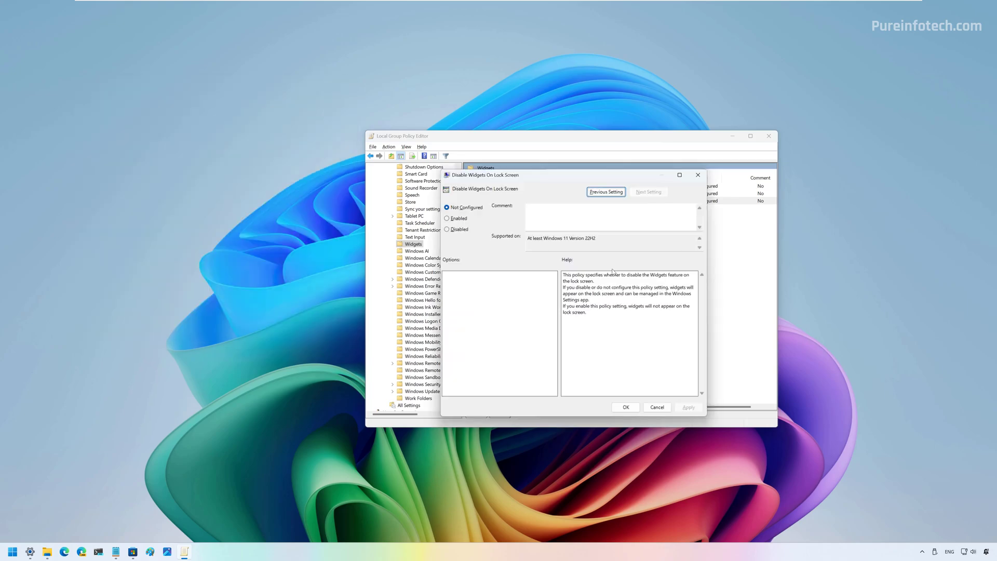
pyautogui.press('Escape')
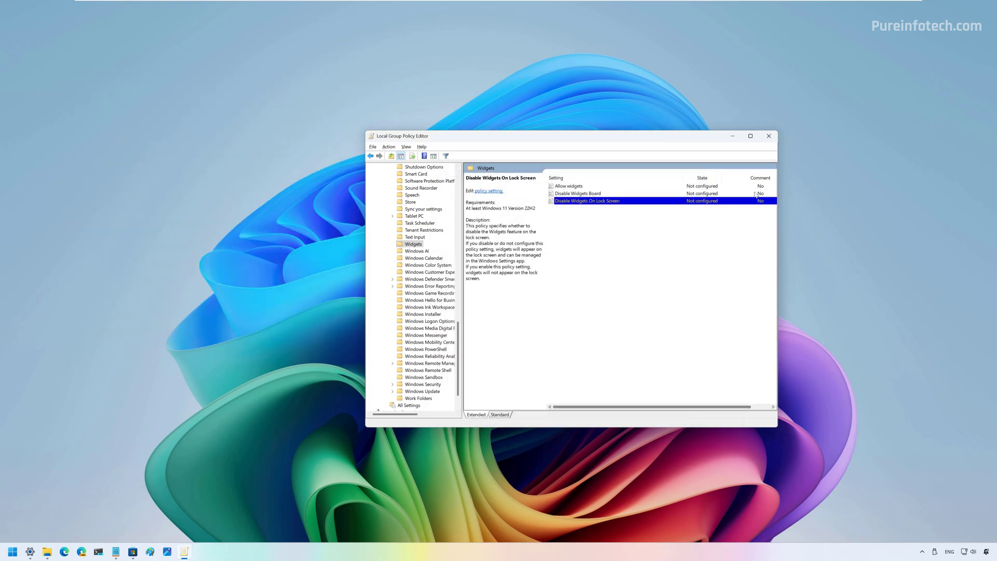
pyautogui.hotkey('alt', 'F4')
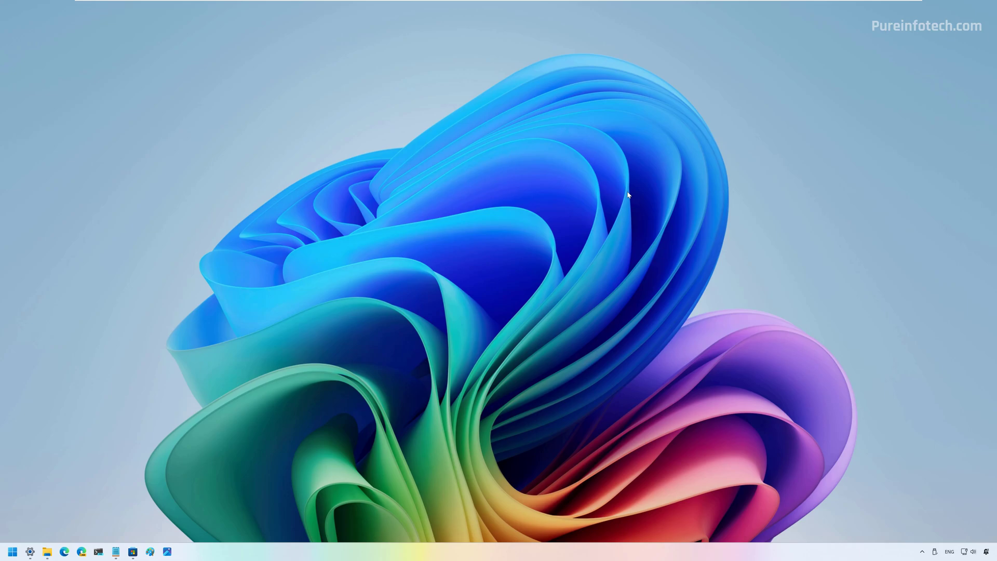
# - Launch Task Manager from the taskbar's right-click menu
pyautogui.rightClick(474, 550)
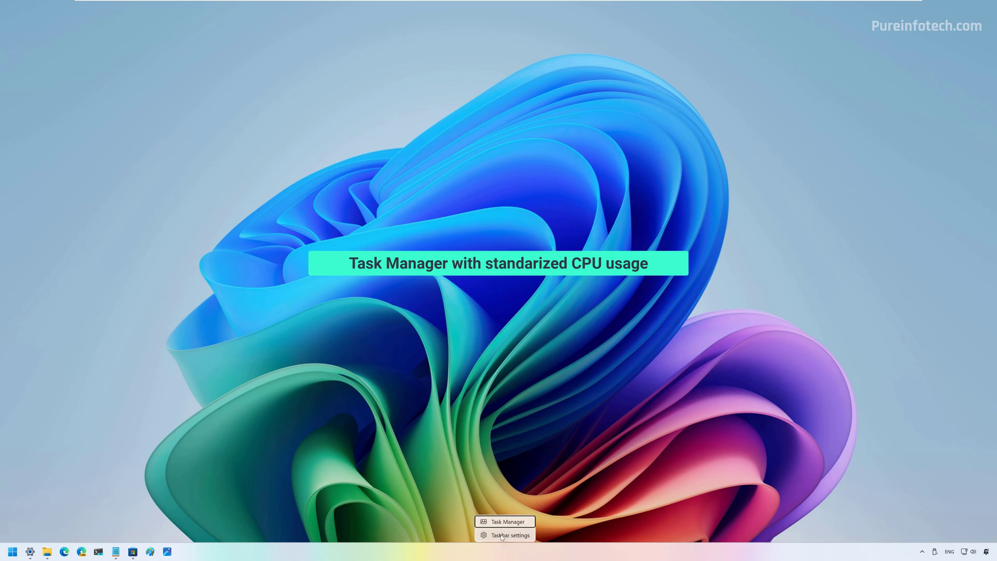
pyautogui.click(496, 520)
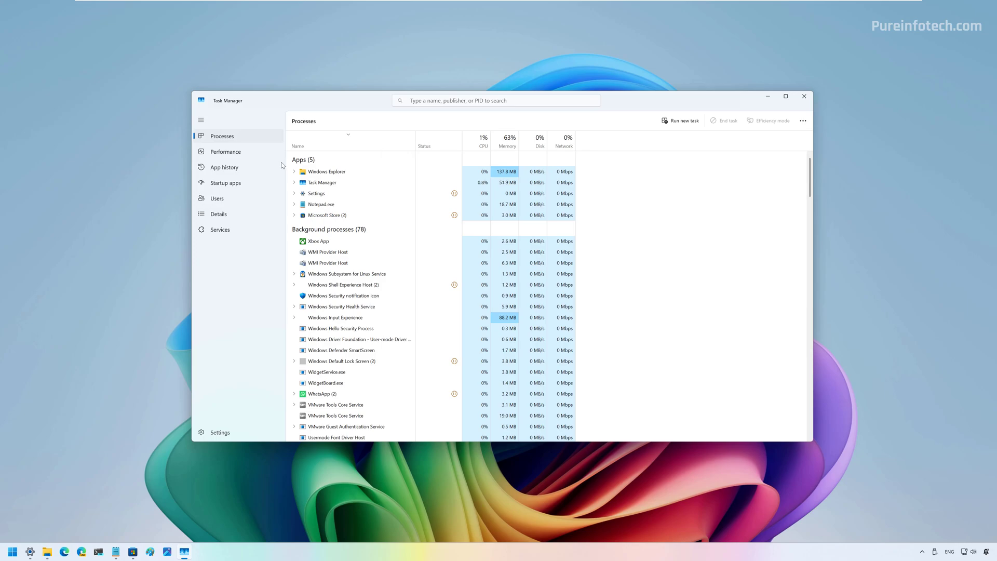
# - In Details, confirm the CPU utility column, auto-fit its width, then return to Processes
pyautogui.click(227, 215)
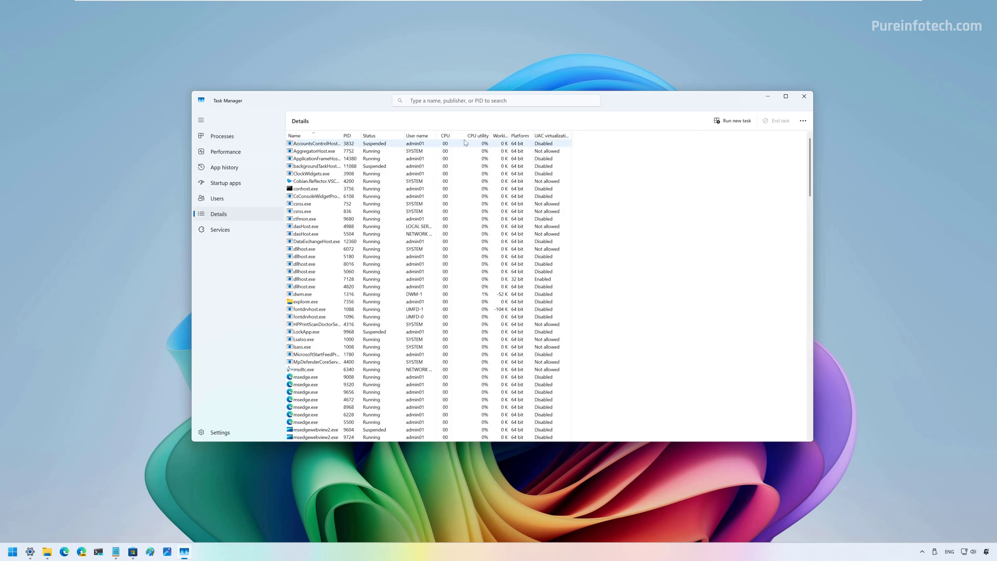
pyautogui.rightClick(427, 138)
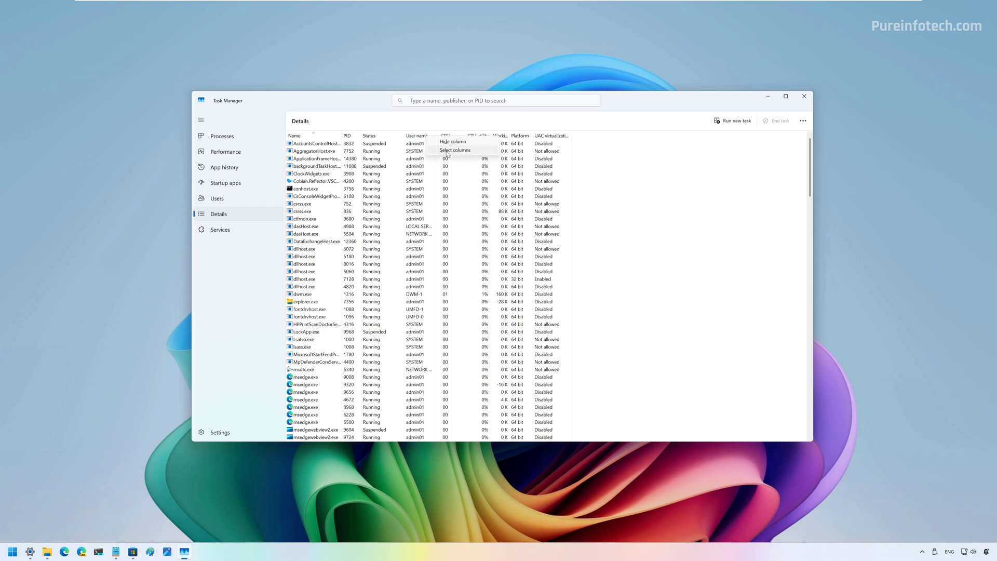
pyautogui.click(447, 151)
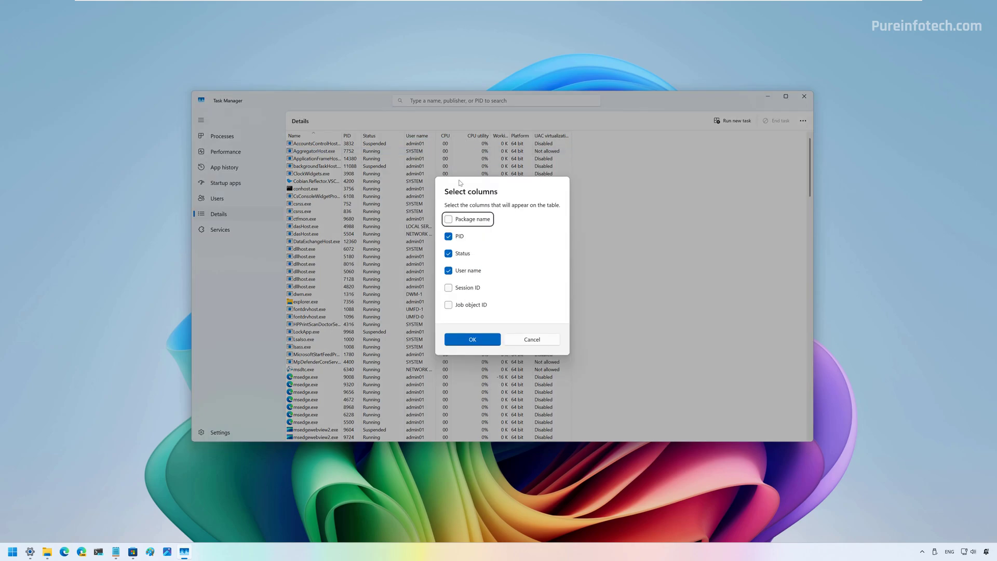
pyautogui.scroll(-3, 463, 259)
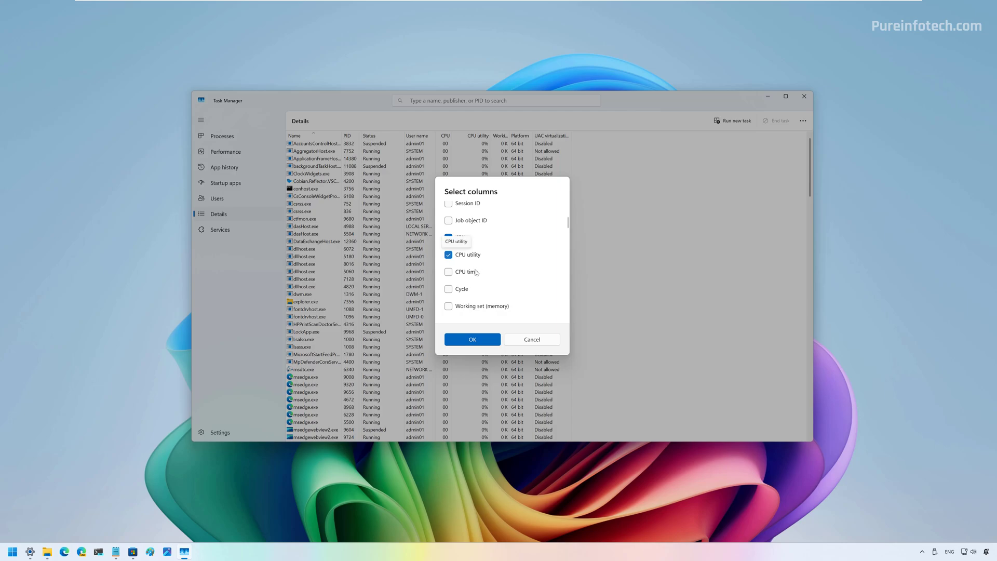
pyautogui.click(470, 340)
pyautogui.doubleClick(489, 135)
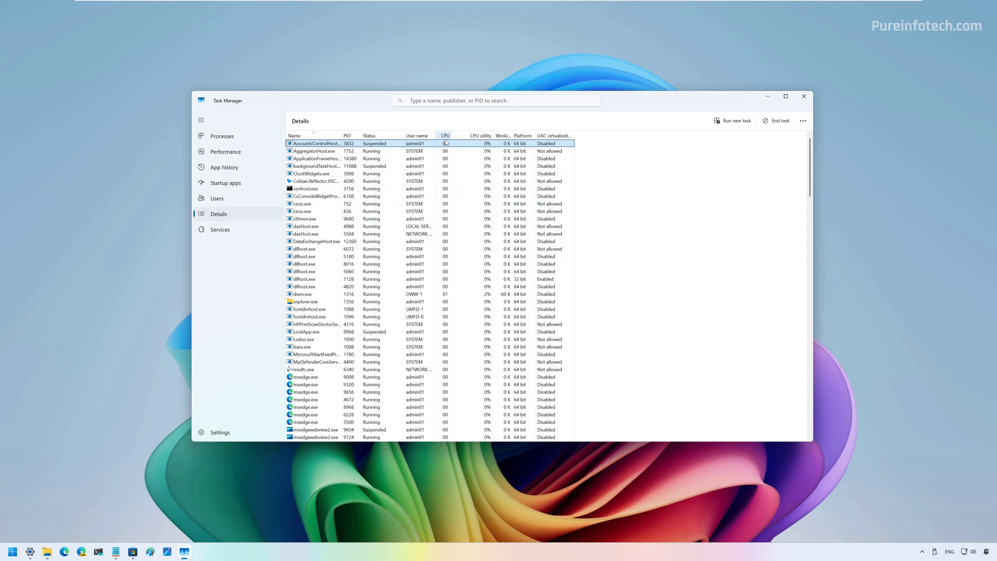
pyautogui.click(227, 138)
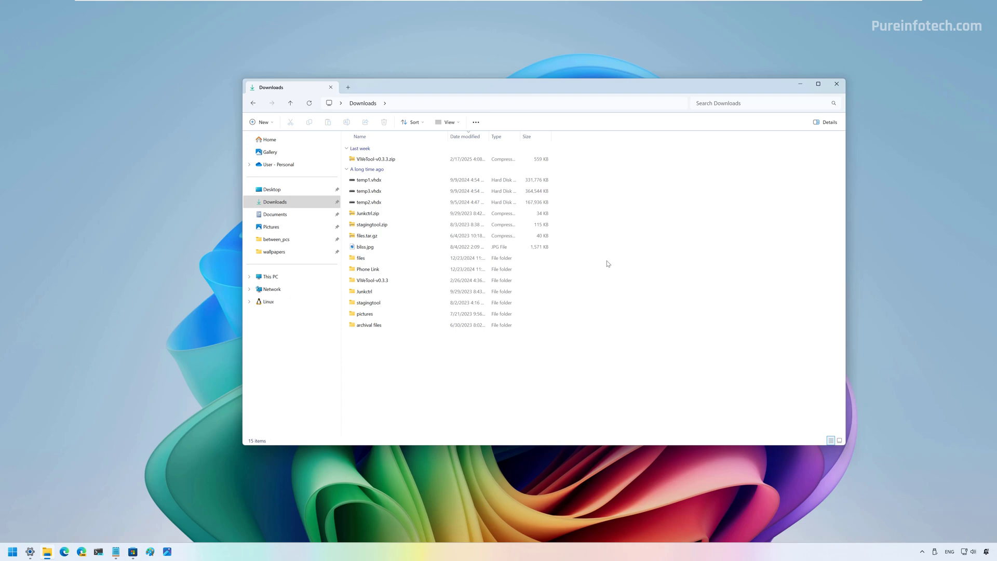
# - Select bliss.jpg and show its Share with apps, briefly trying the full share window
pyautogui.click(370, 249)
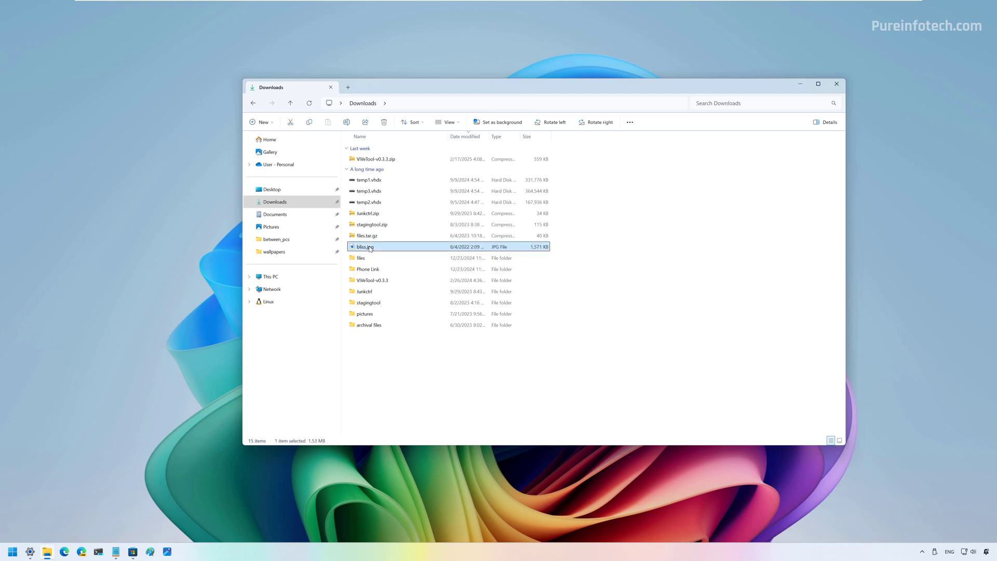
pyautogui.rightClick(370, 249)
pyautogui.moveTo(407, 297)
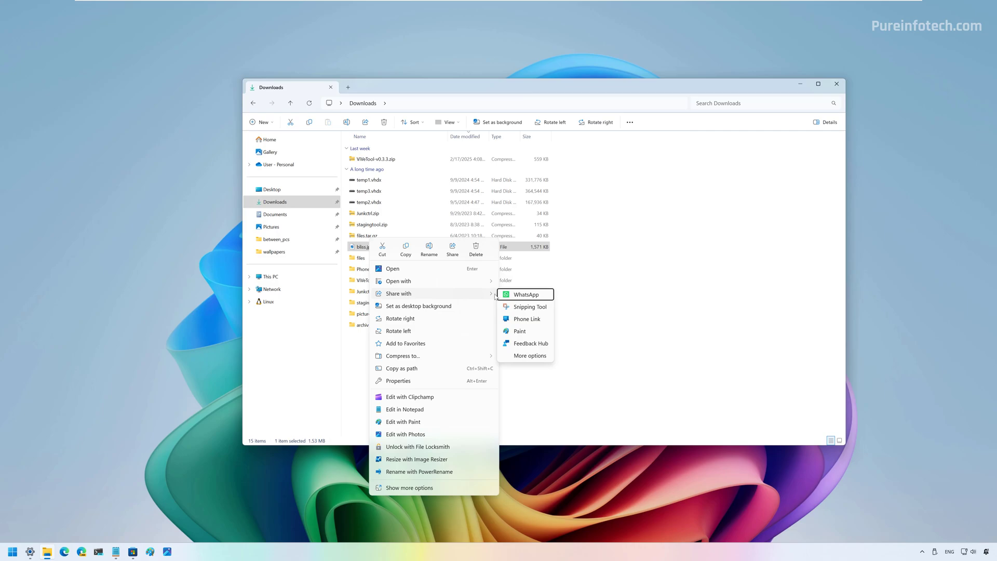
pyautogui.click(530, 356)
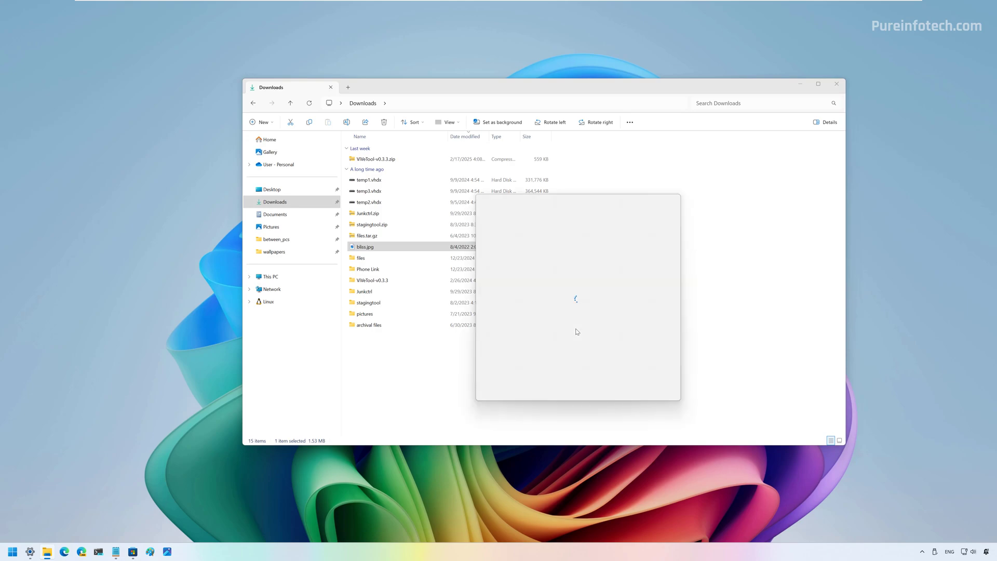
pyautogui.click(367, 248)
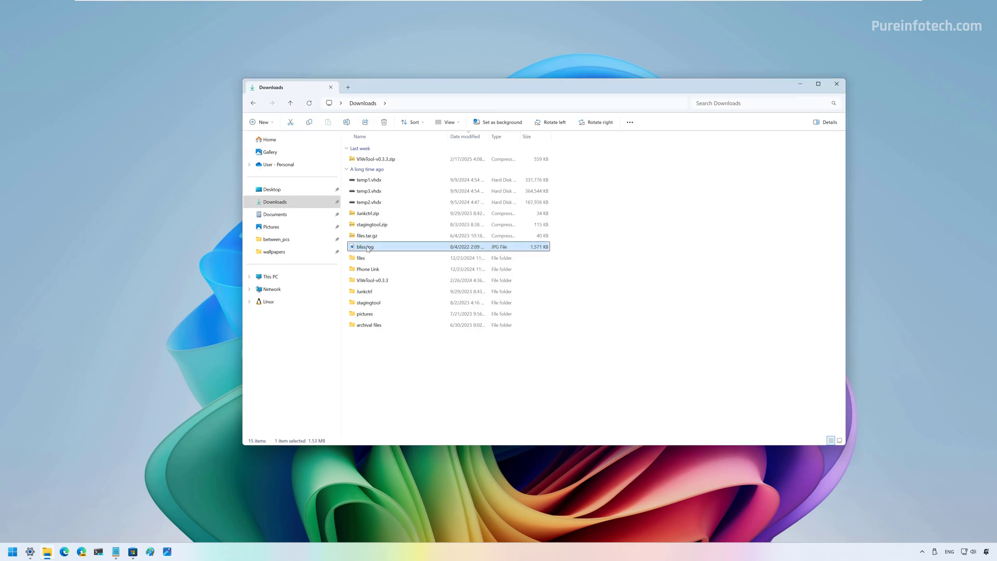
pyautogui.rightClick(367, 248)
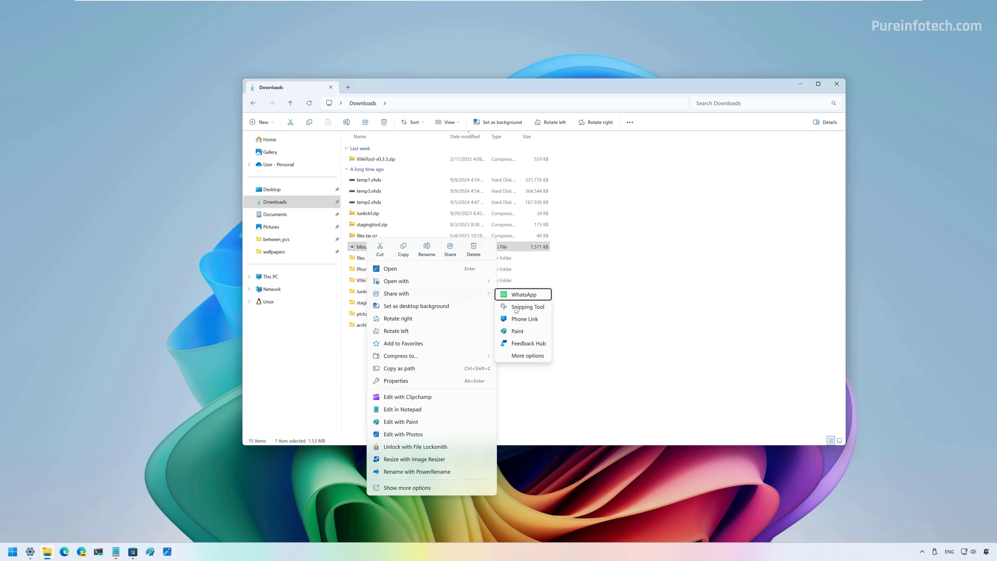
# - Close the share options, restore Paint from maximized and enlarge it to show the palette
pyautogui.click(610, 322)
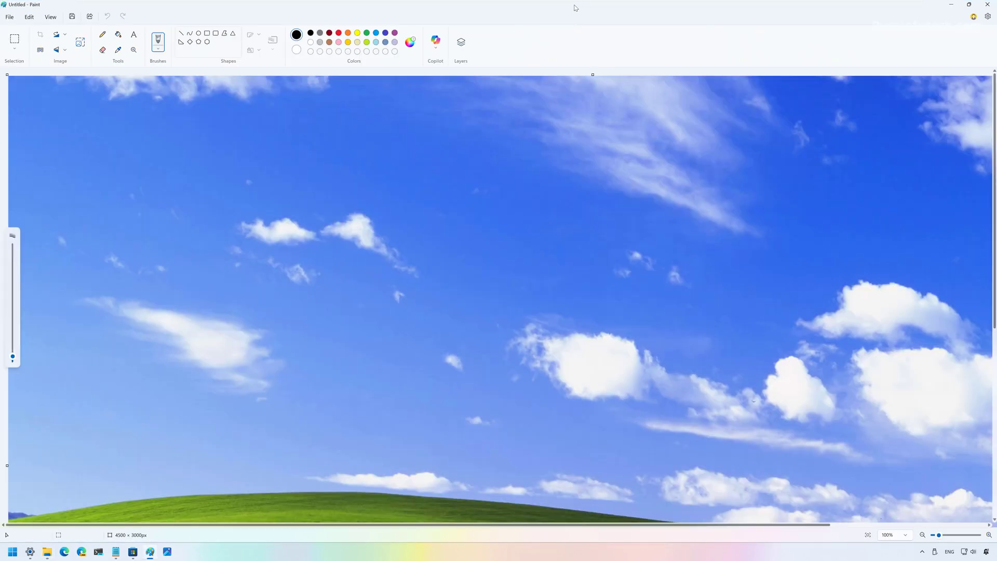
pyautogui.moveTo(575, 8); pyautogui.dragTo(542, 138)
pyautogui.moveTo(618, 327); pyautogui.dragTo(665, 366)
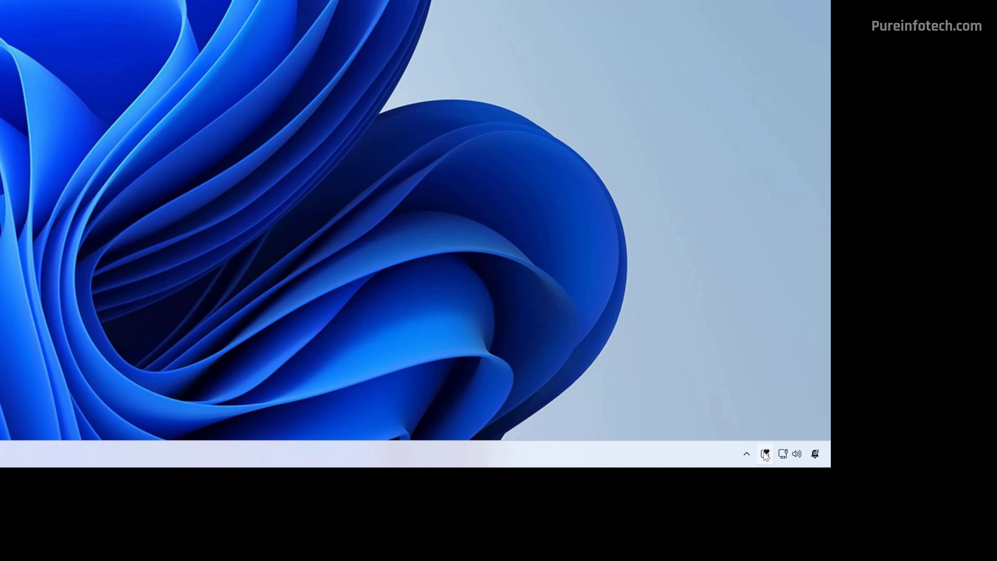
pyautogui.click(765, 456)
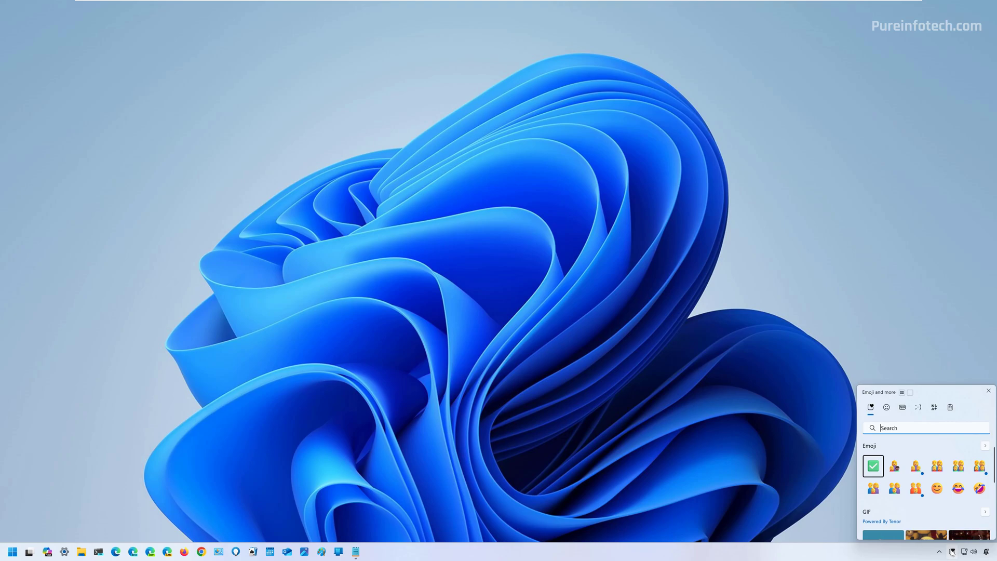
pyautogui.click(476, 396)
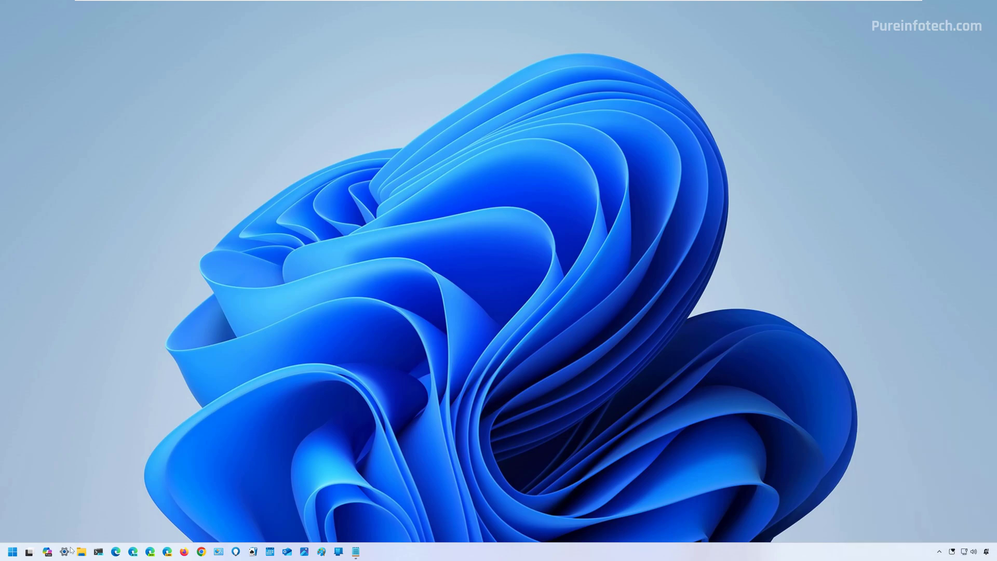
# - In Taskbar settings, set Emoji and more to Never, then to While typing
pyautogui.rightClick(439, 554)
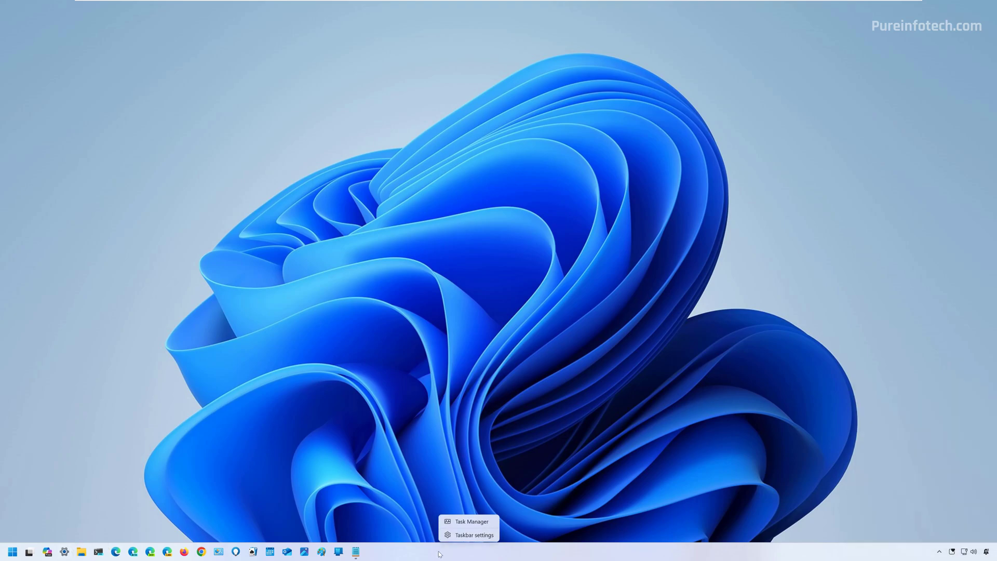
pyautogui.click(466, 535)
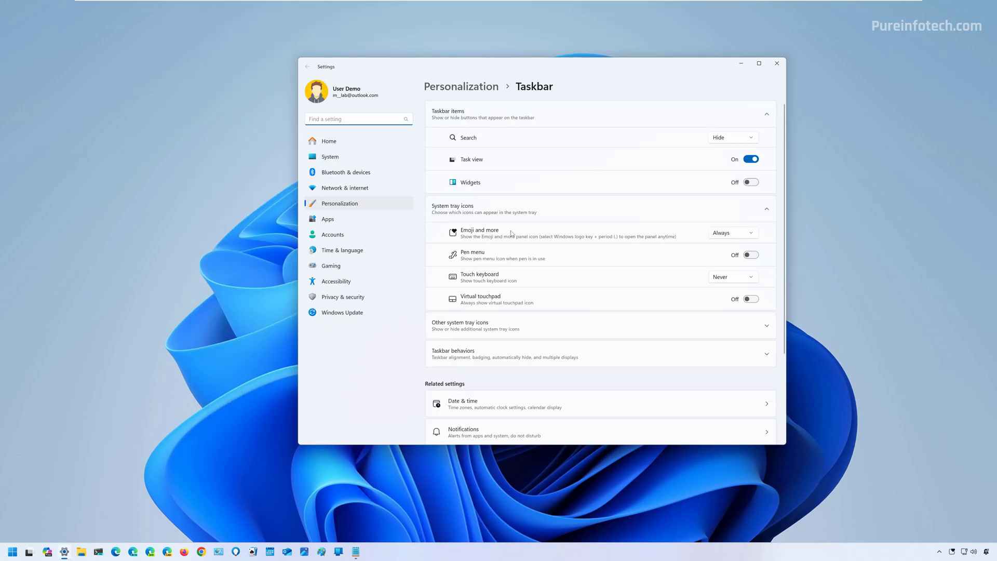
pyautogui.click(752, 235)
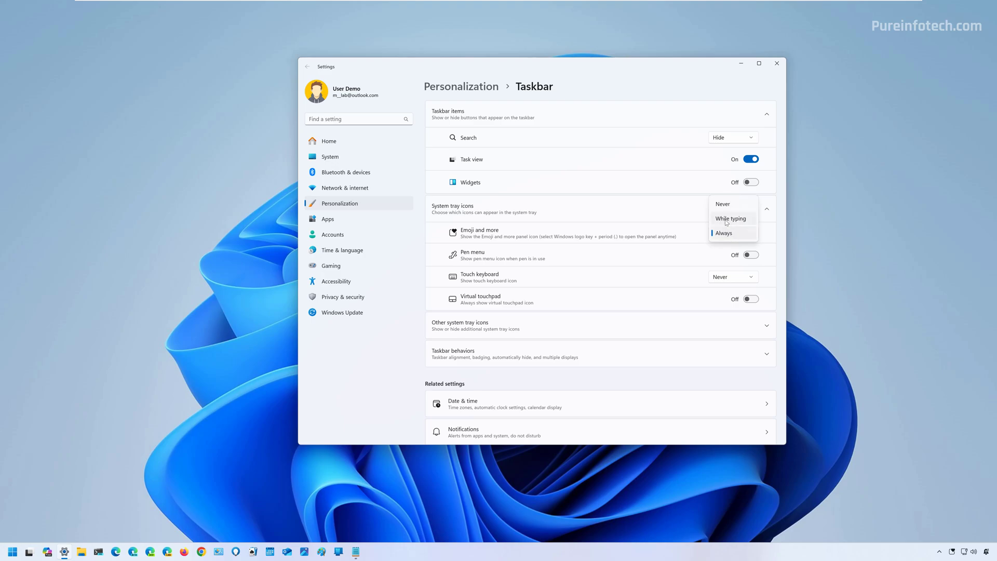
pyautogui.click(725, 204)
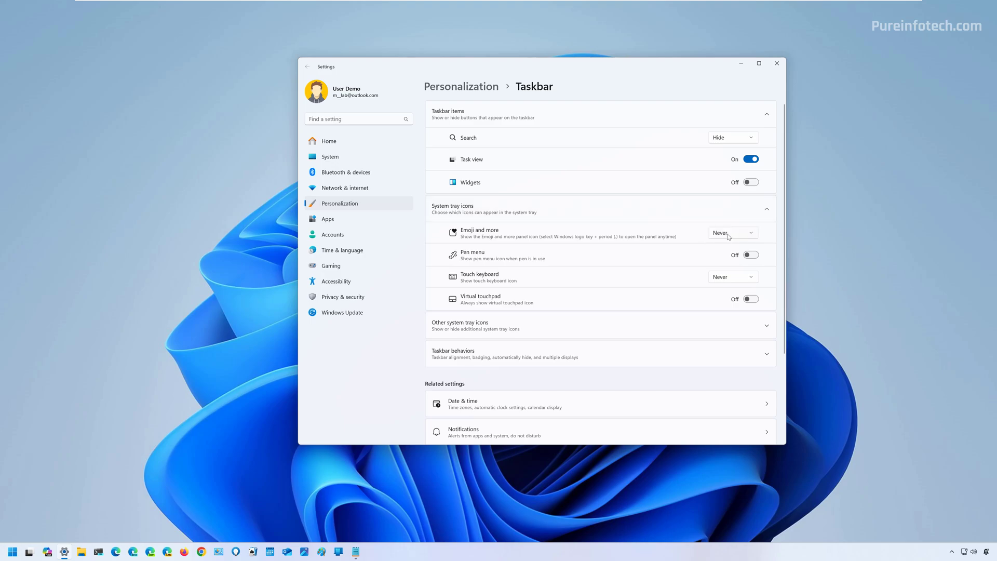
pyautogui.click(729, 236)
pyautogui.click(730, 251)
# - Bring the Other fixes and improvements Notepad note to the front
pyautogui.click(356, 553)
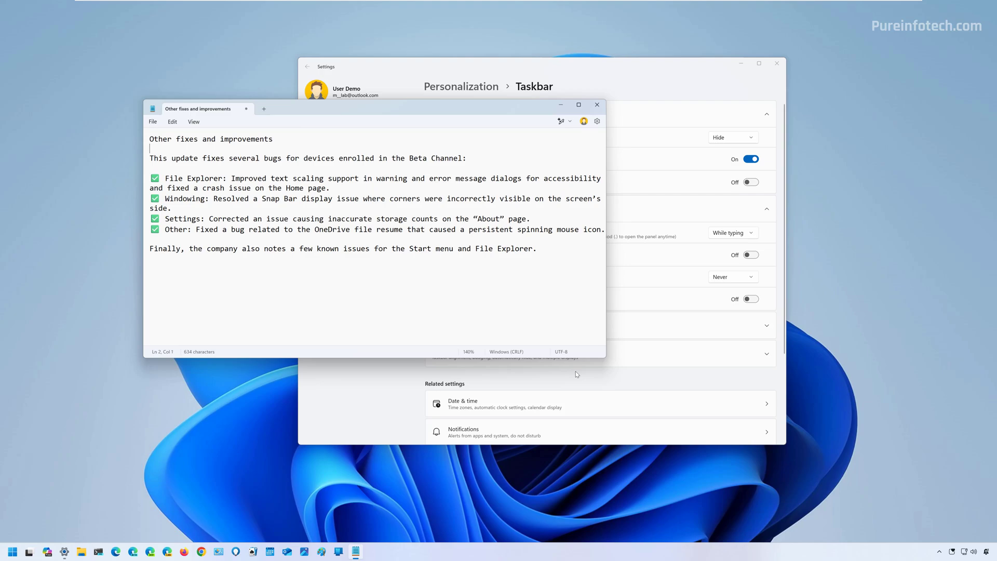